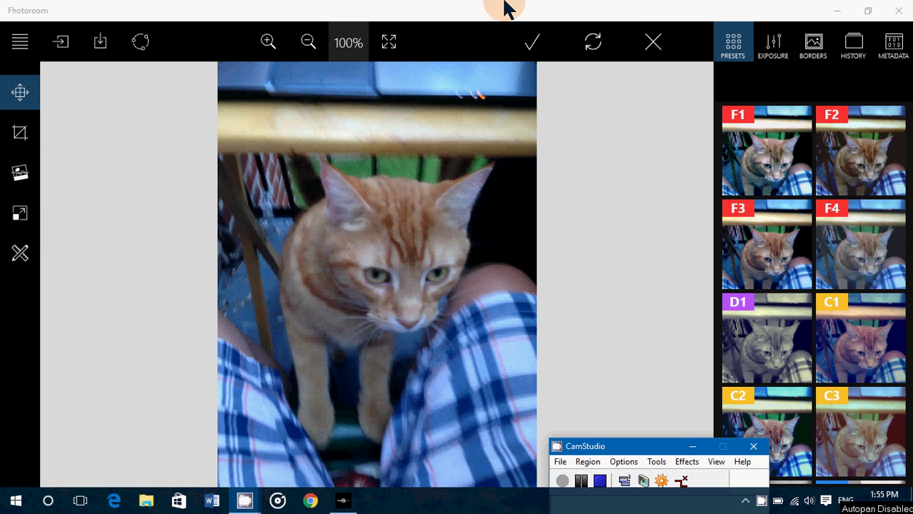
Bring the Fhotoroom editor with the orange cat photo in front of CamStudio.
click(479, 11)
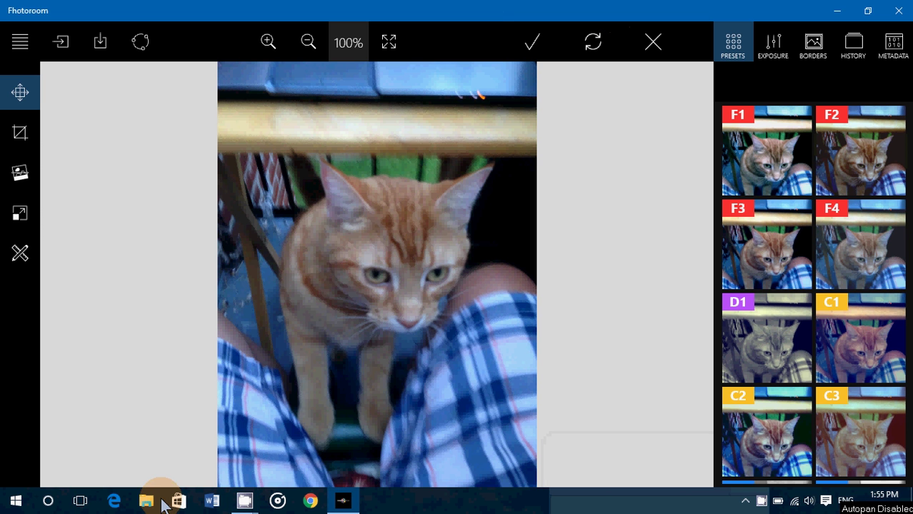
Launch the Windows Store, search 'fhoto', and open the installed Fhotoroom app page.
click(13, 500)
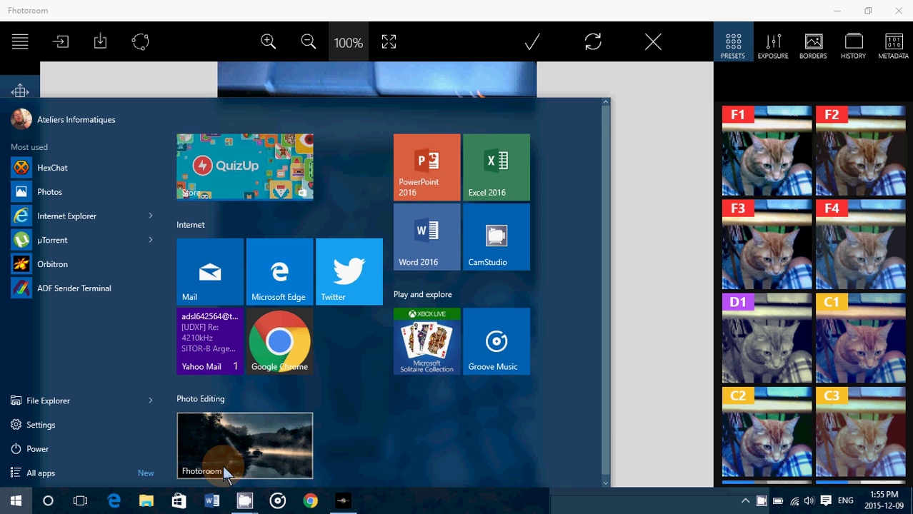
click(179, 501)
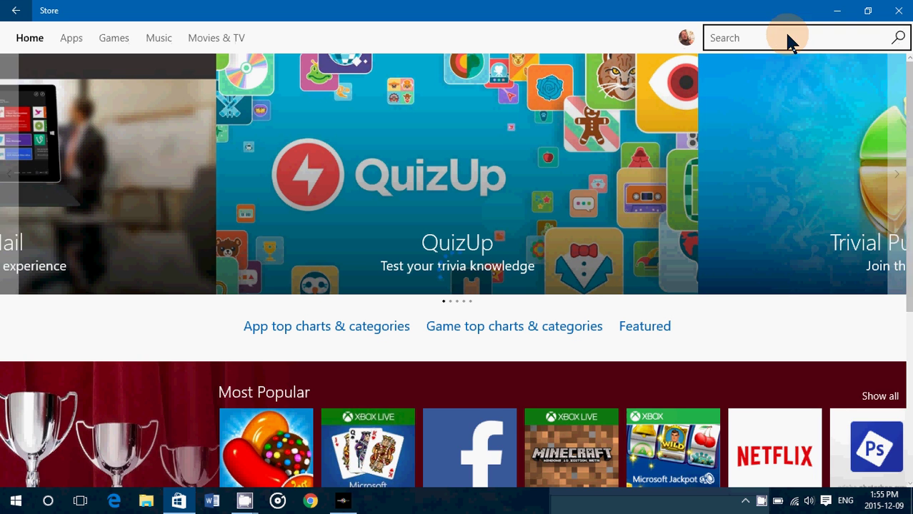
click(742, 40)
text(f)
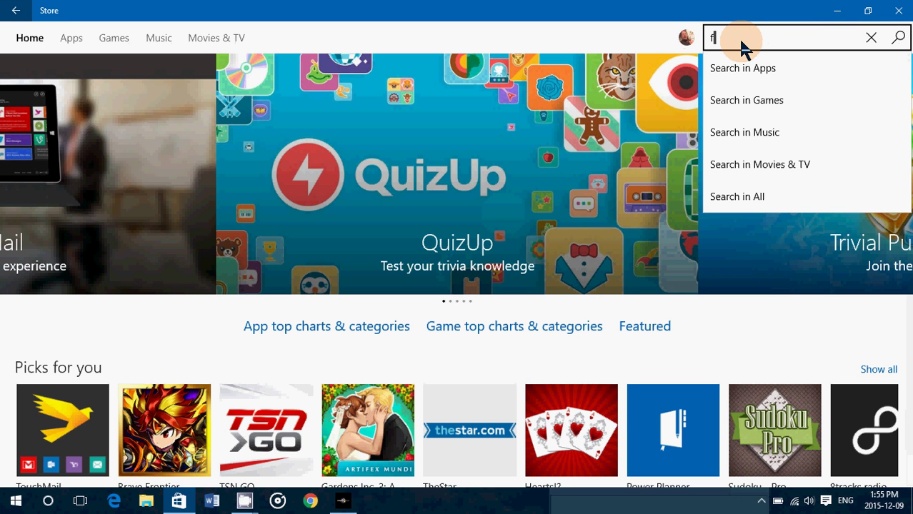
text(hoto)
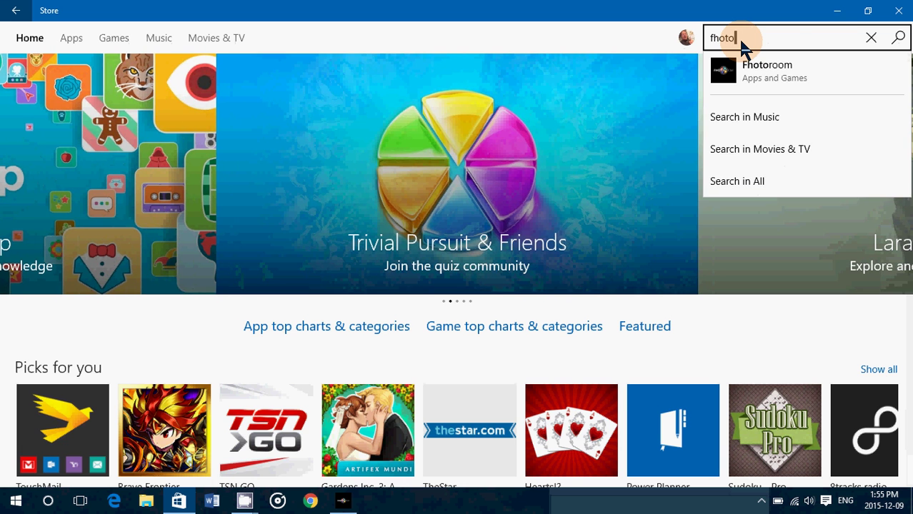
click(821, 66)
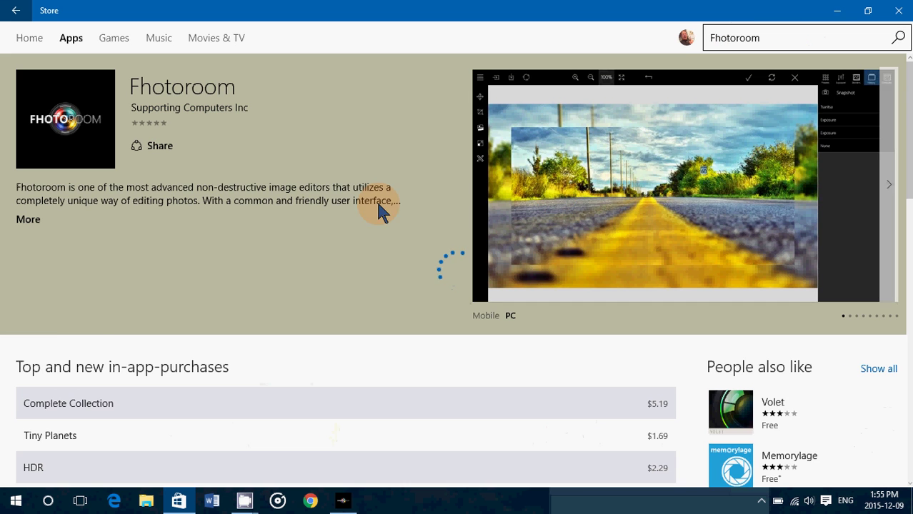
click(347, 203)
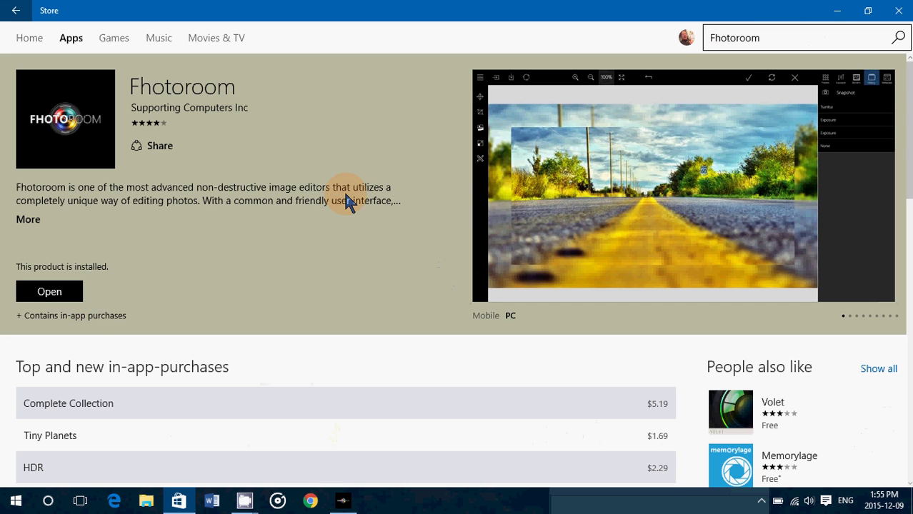
Close the Store and show the Pro Tools list (HDR, Tiny Planets, ColorSplash) for the cat photo.
click(899, 11)
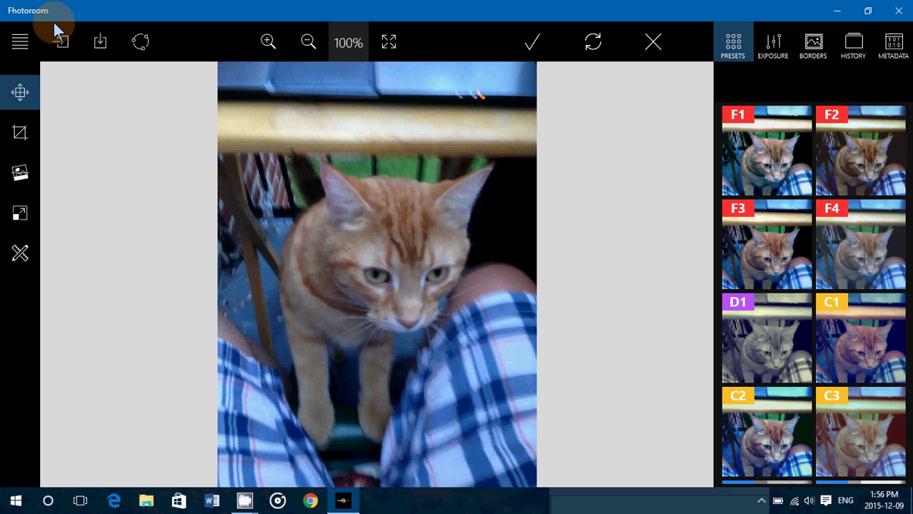
click(20, 41)
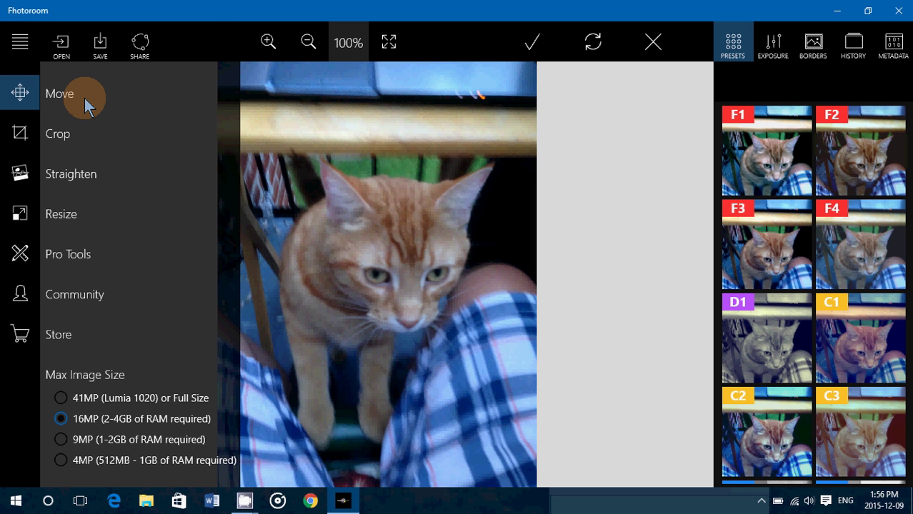
click(68, 254)
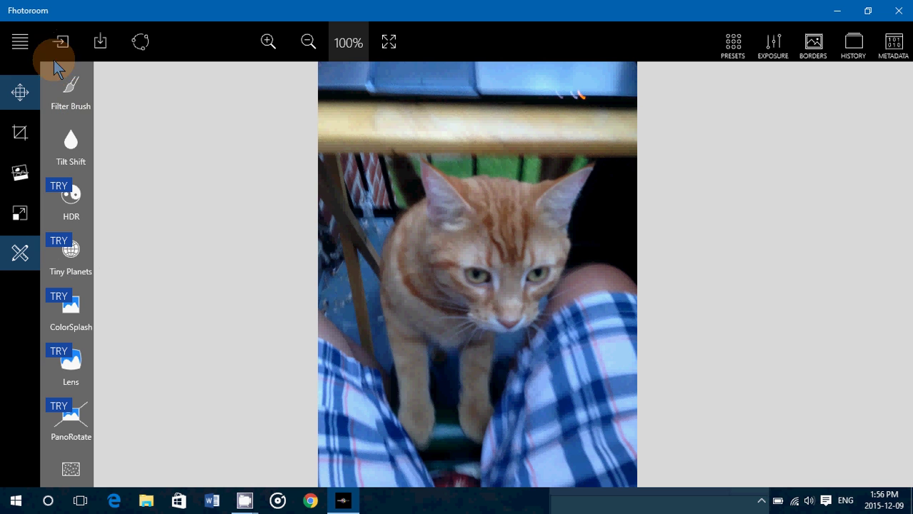
click(22, 47)
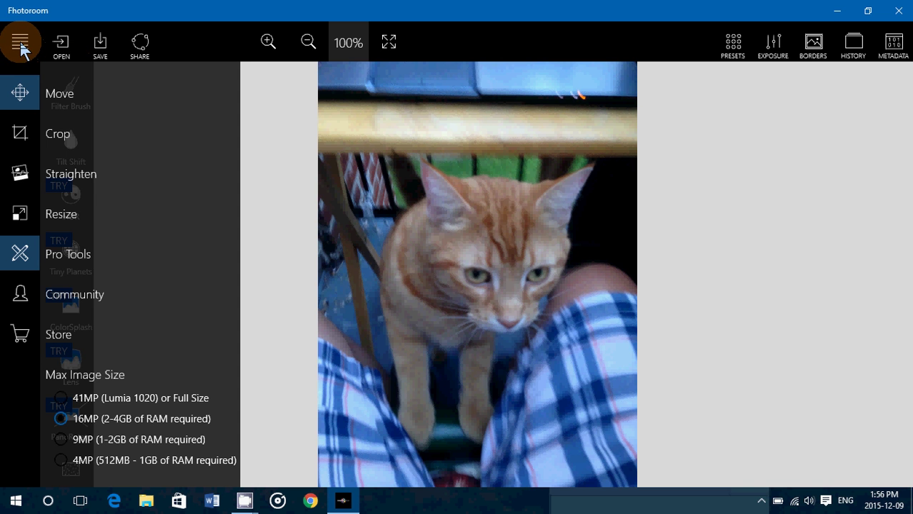
click(22, 47)
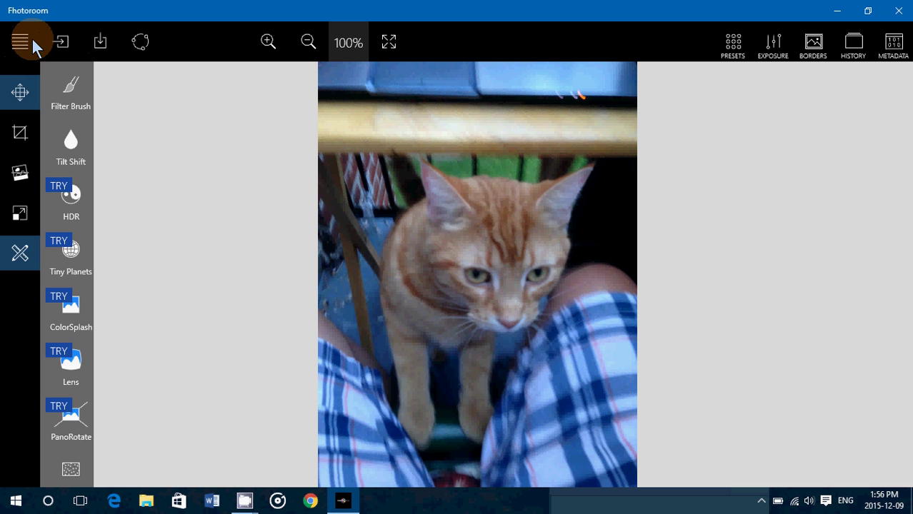
click(25, 44)
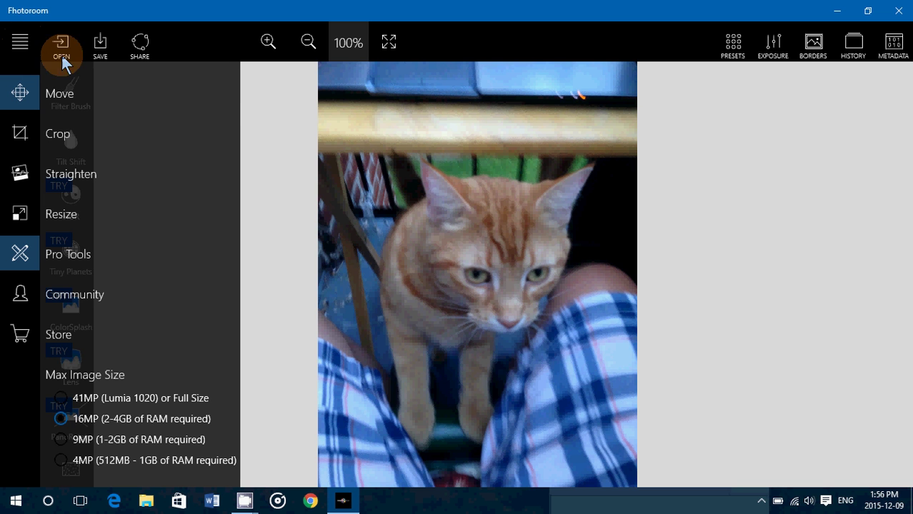
Enter Crop mode and cancel it, leaving the cat photo uncropped.
click(86, 94)
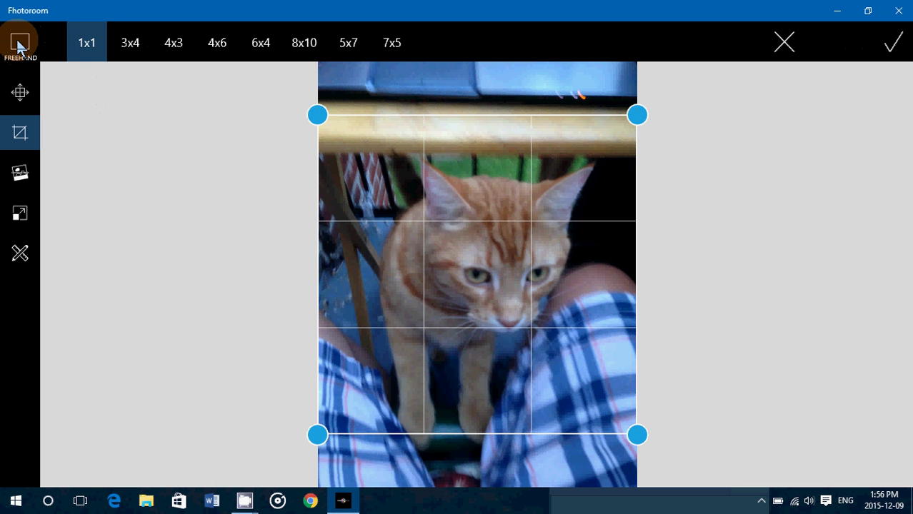
click(783, 43)
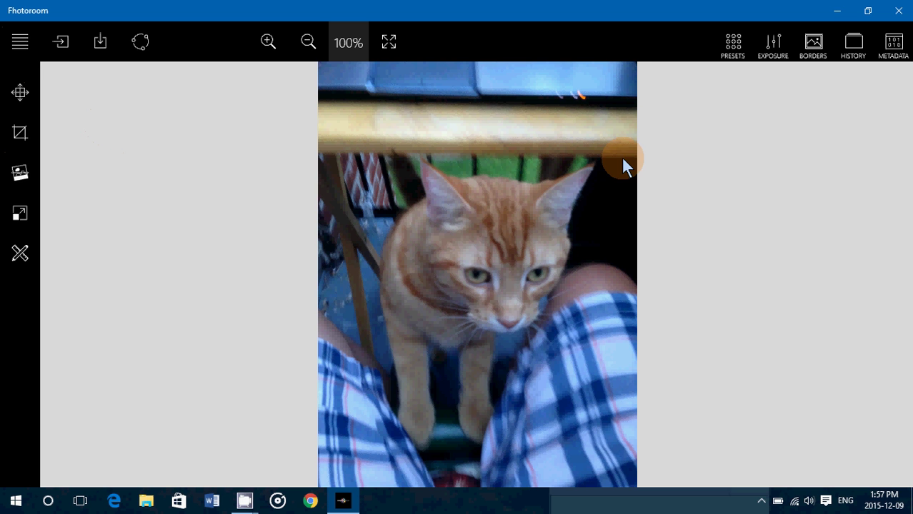
Try black-and-white filter presets on the cat photo, lowering the preset strength.
click(736, 50)
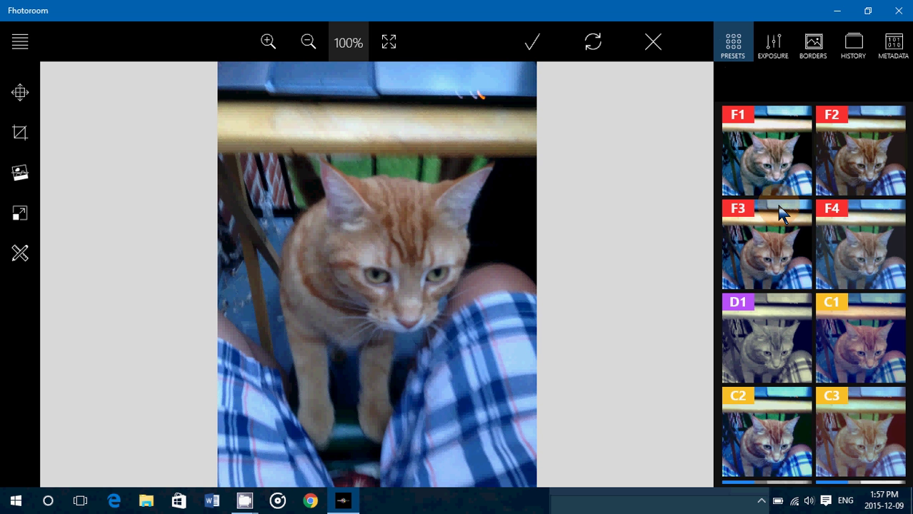
scroll(781, 213, down, 5)
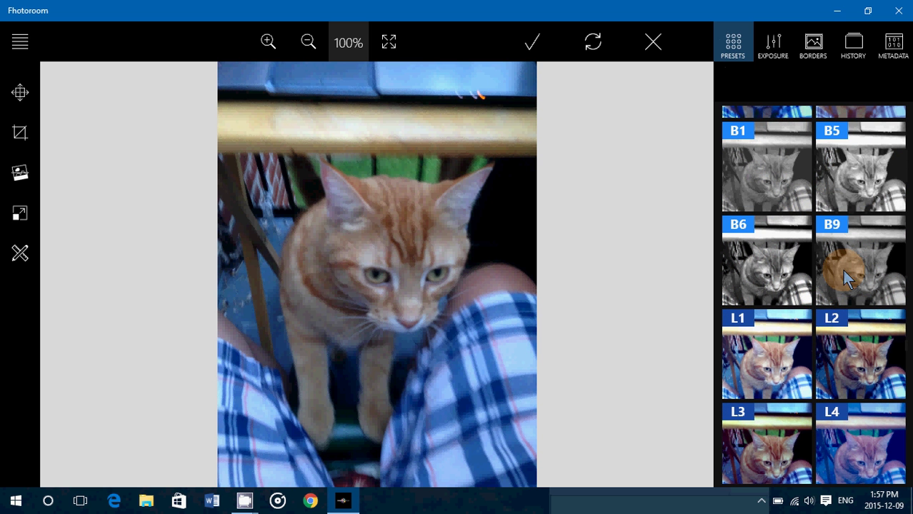
click(757, 277)
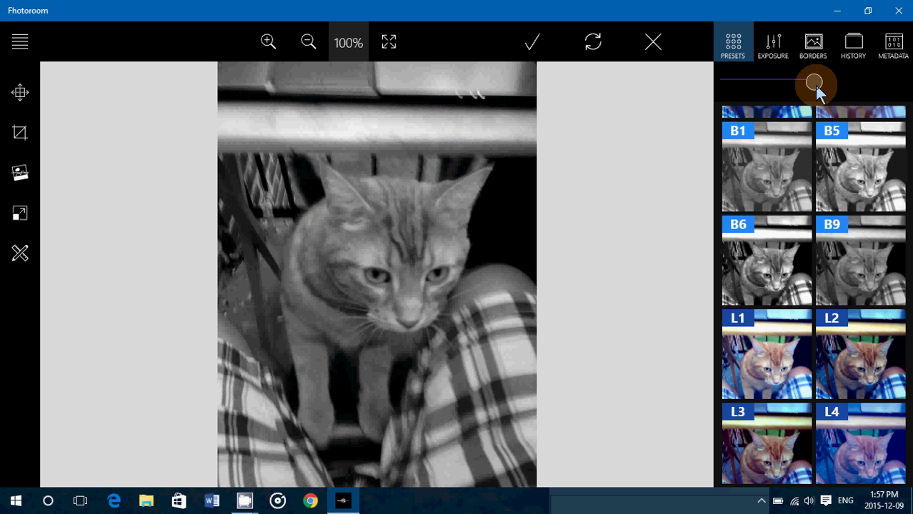
drag(813, 83, 757, 83)
click(831, 225)
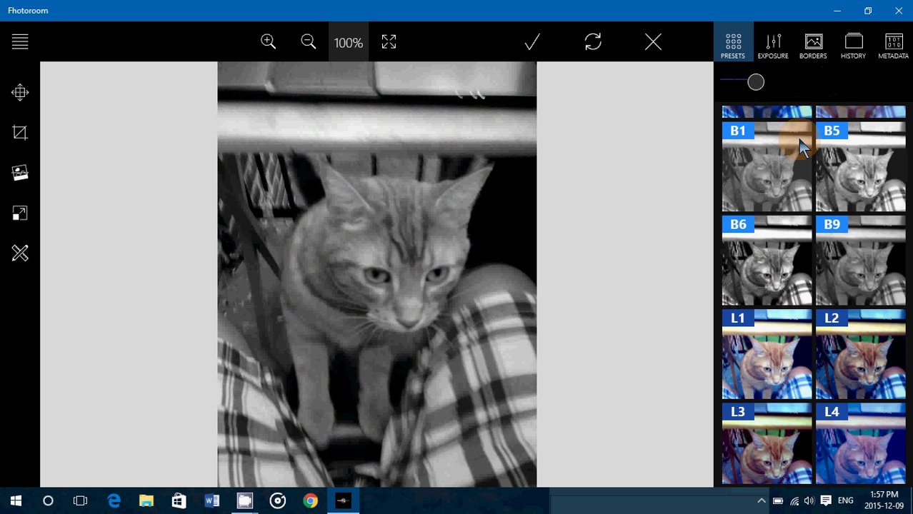
Cancel the black-and-white edit and confirm discarding it, restoring the colour photo.
click(782, 39)
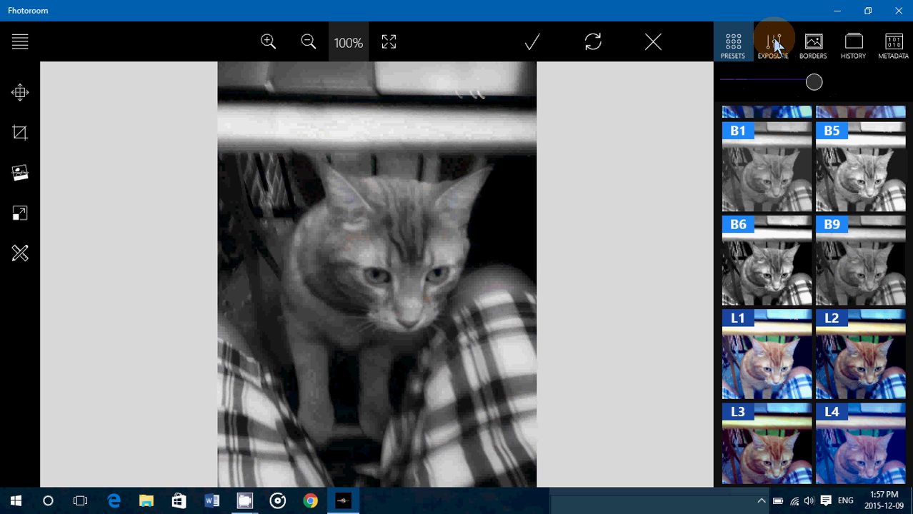
key(Escape)
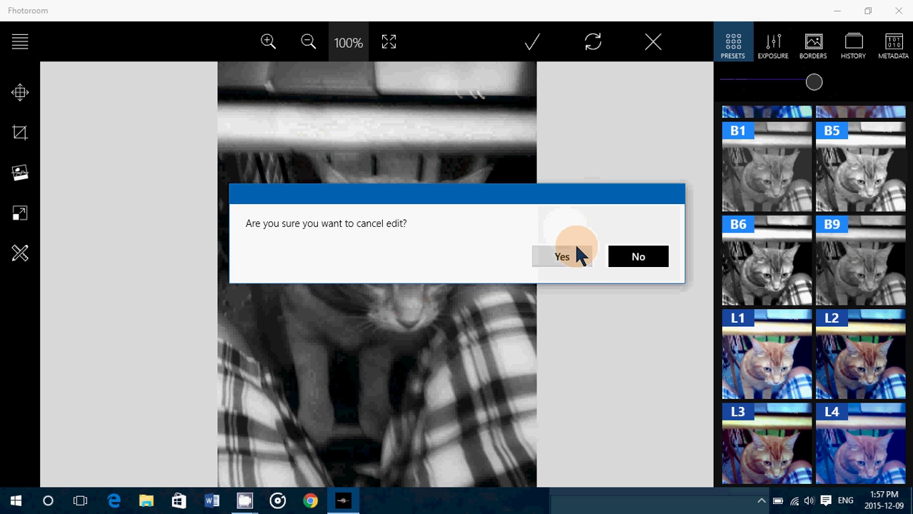
click(577, 259)
click(815, 47)
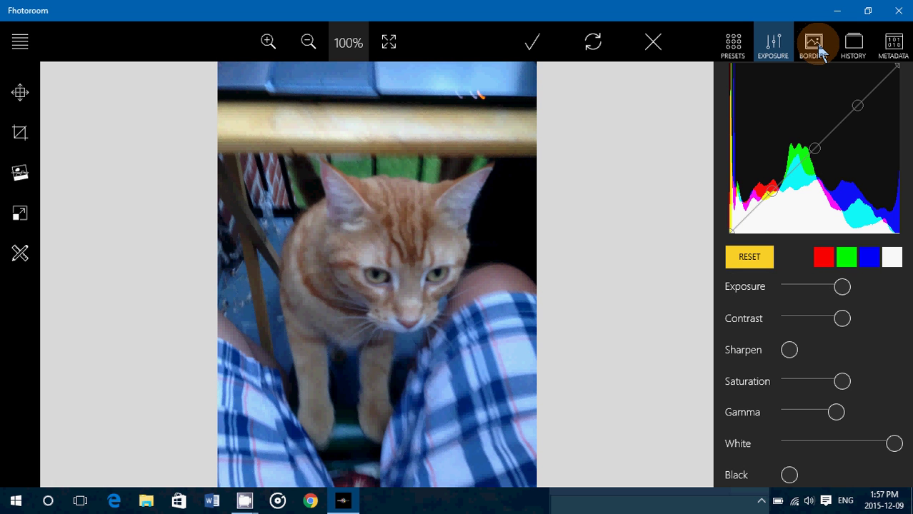
Relaunch Fhotoroom from its Start menu tile.
click(901, 10)
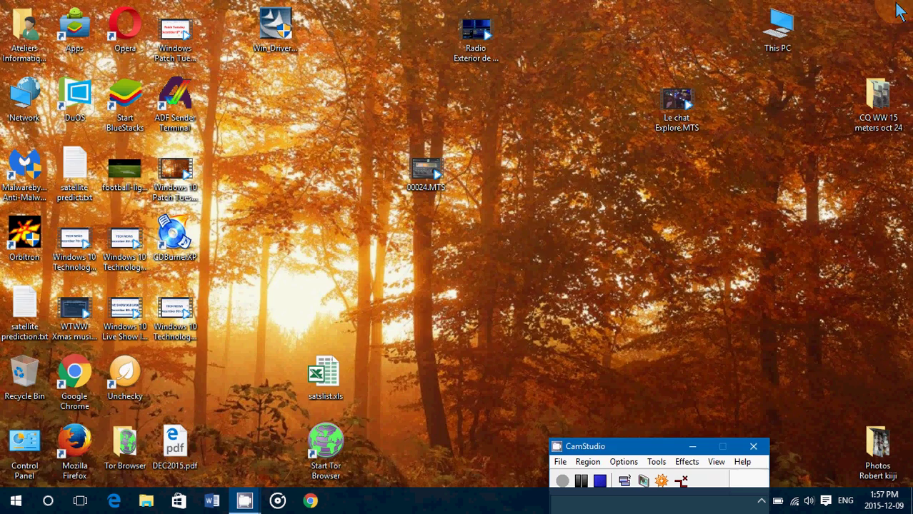
click(15, 502)
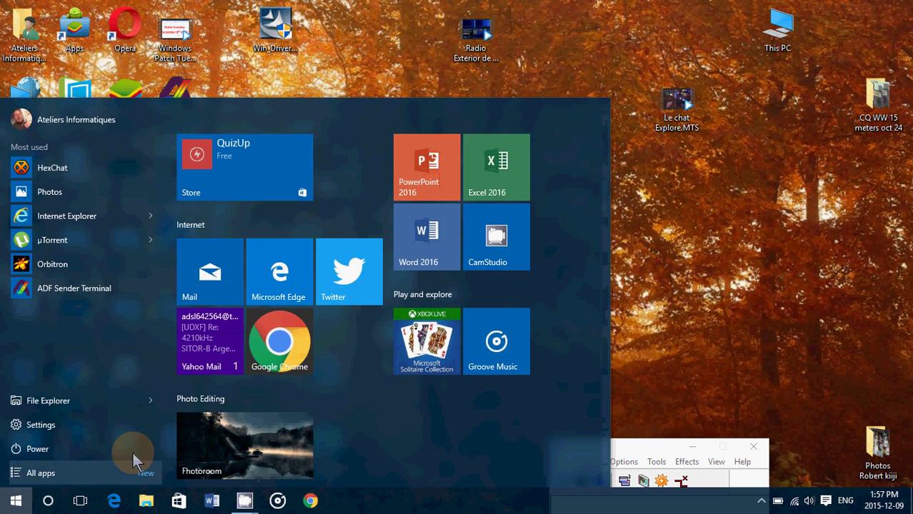
click(254, 441)
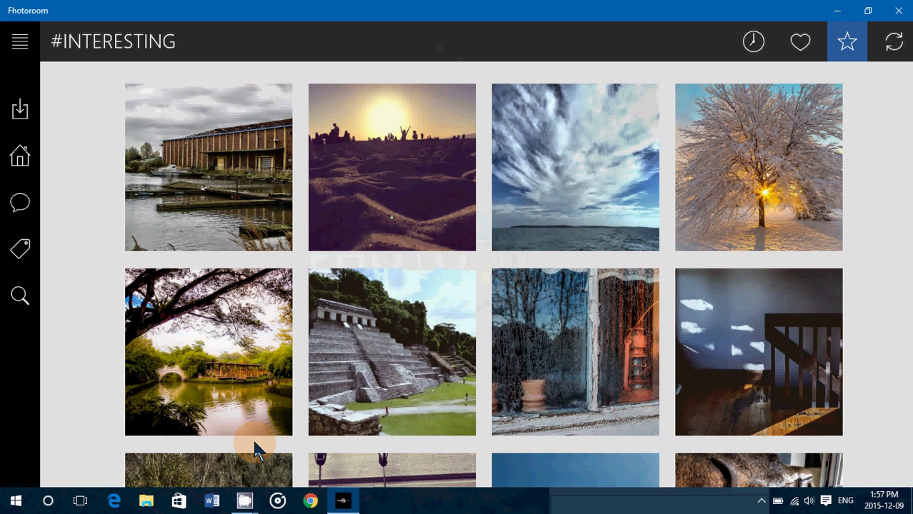
View a shared photo's details from the #INTERESTING grid, then return to the grid.
scroll(379, 346, down, 8)
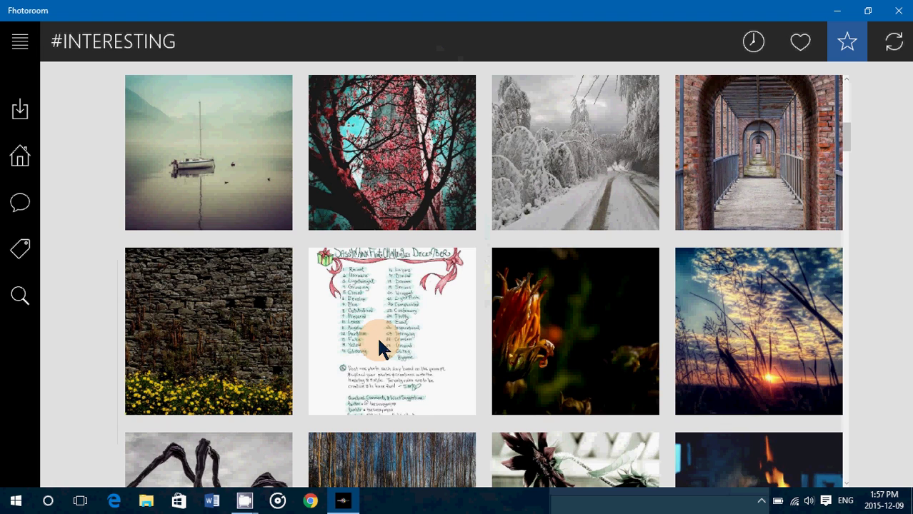
click(379, 347)
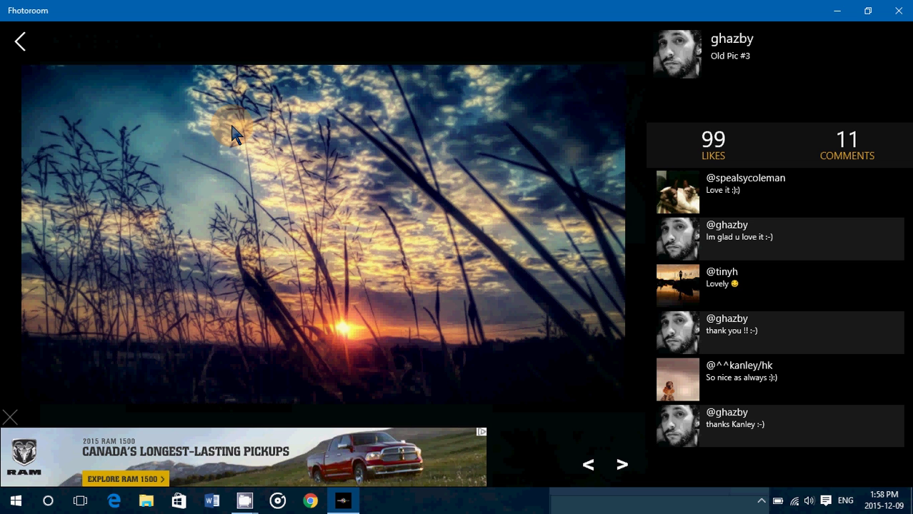
click(20, 43)
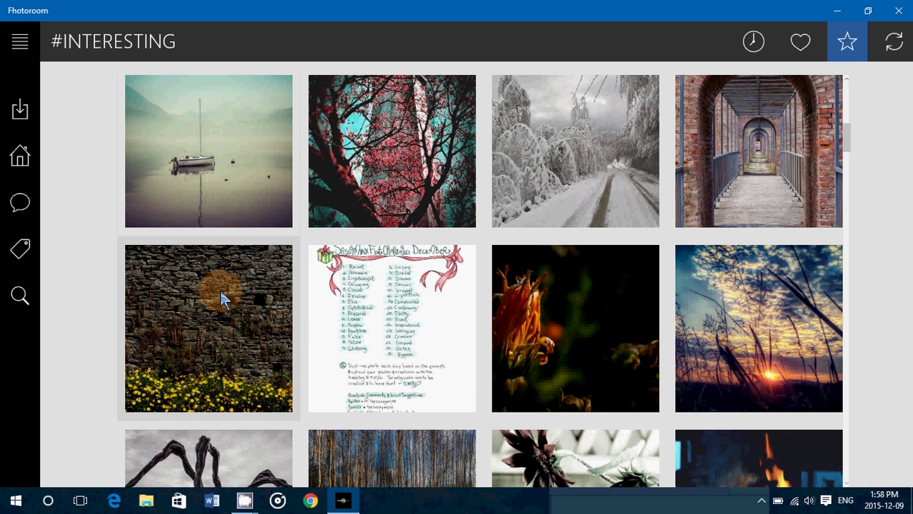
scroll(220, 296, up, 5)
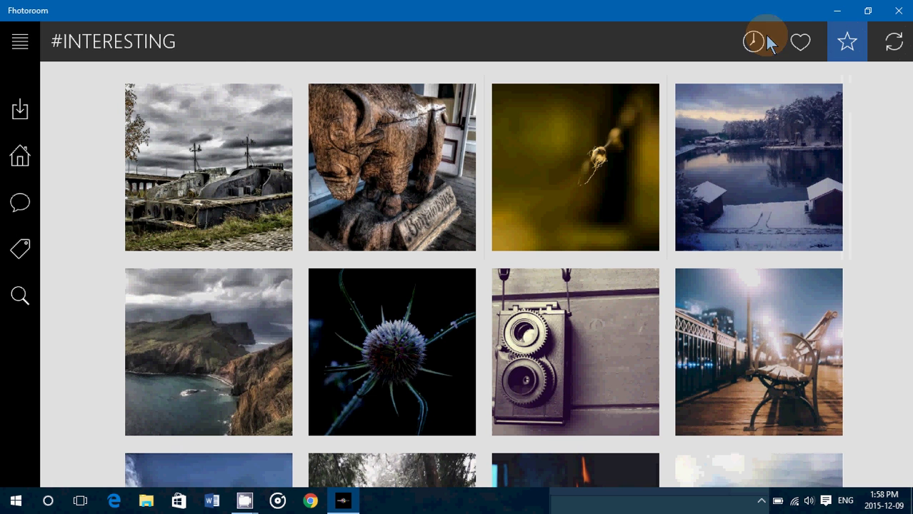
Expand, collapse, and re-expand the labelled navigation pane.
click(21, 43)
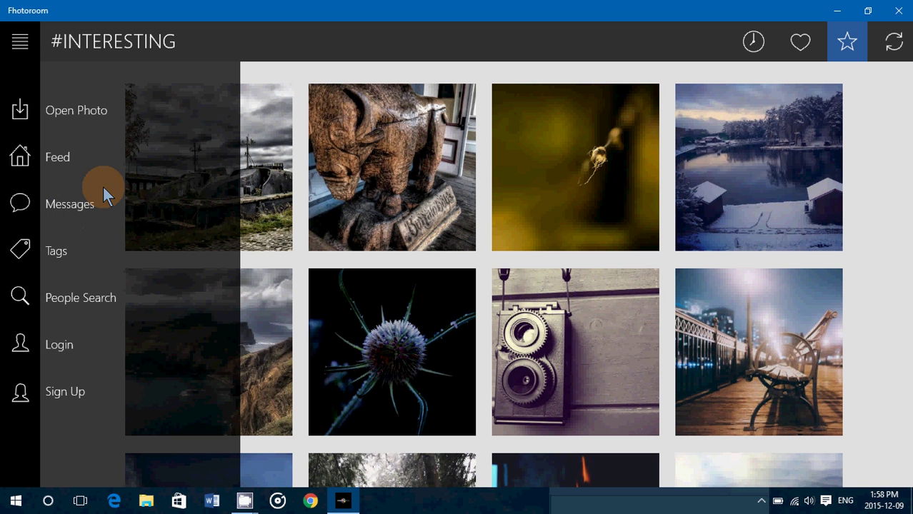
click(20, 43)
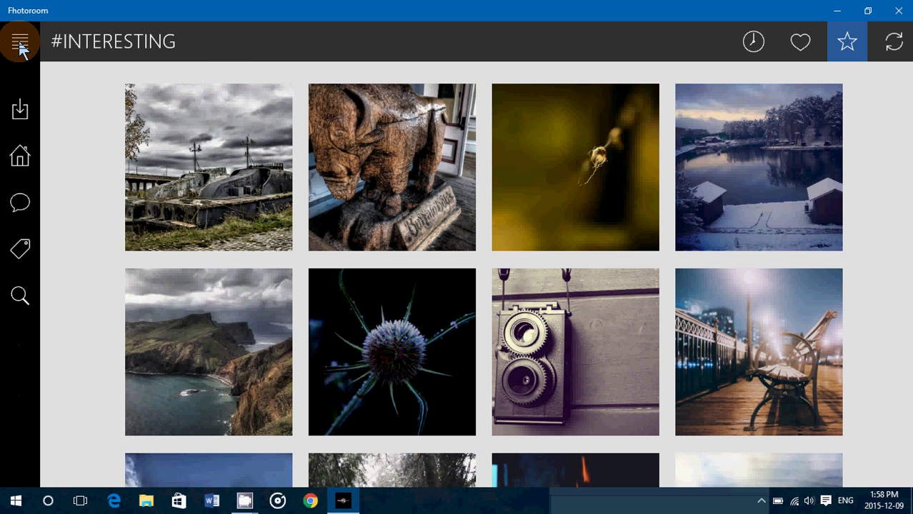
click(20, 44)
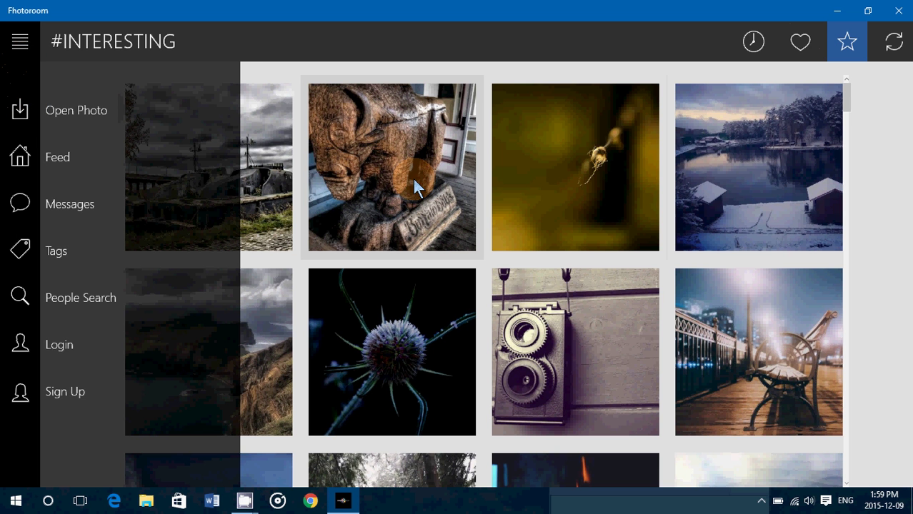
Open the orange cat photo 20150618_185605462_iOS.jpg from the computer.
click(76, 116)
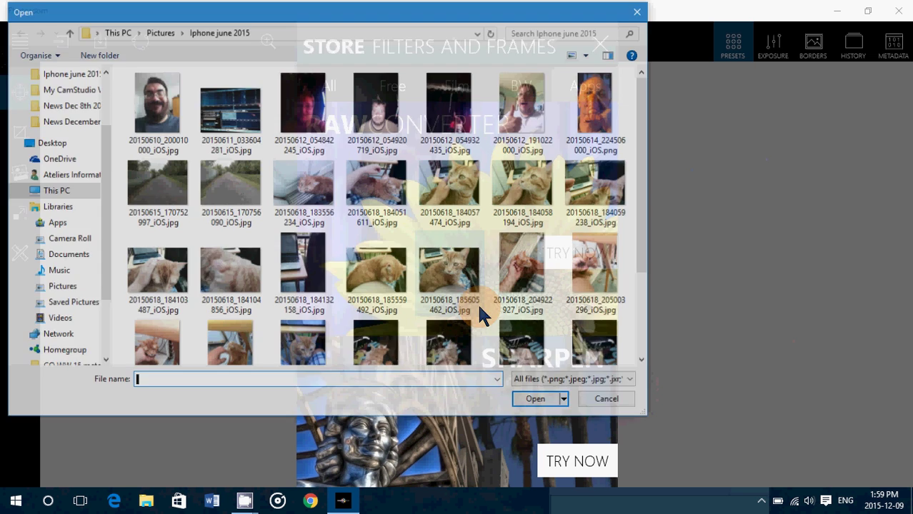
click(451, 271)
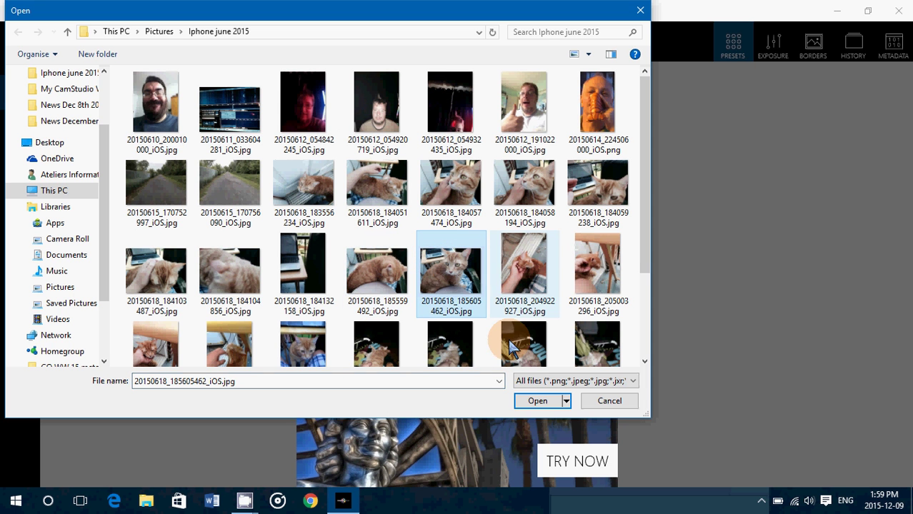
click(535, 401)
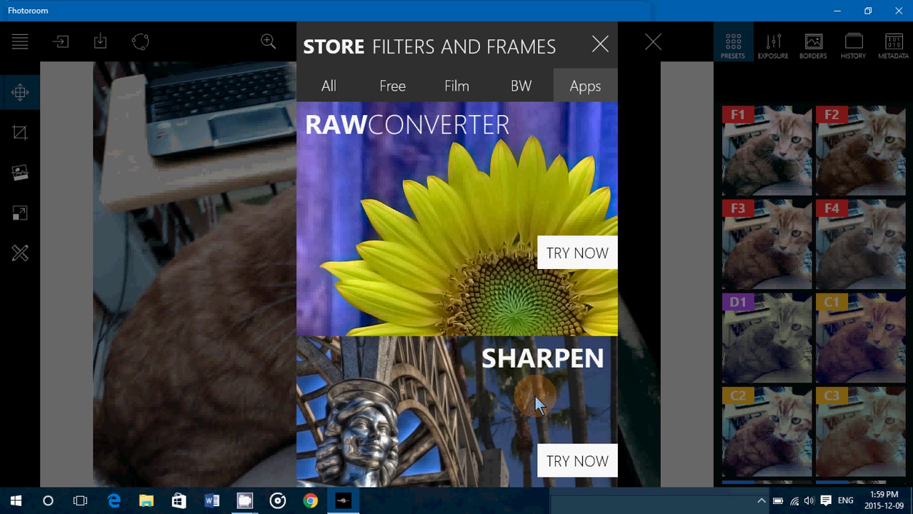
Dismiss the filters and frames offer and view the metadata: Apple iPhone 5, 3264 x 2448.
click(600, 47)
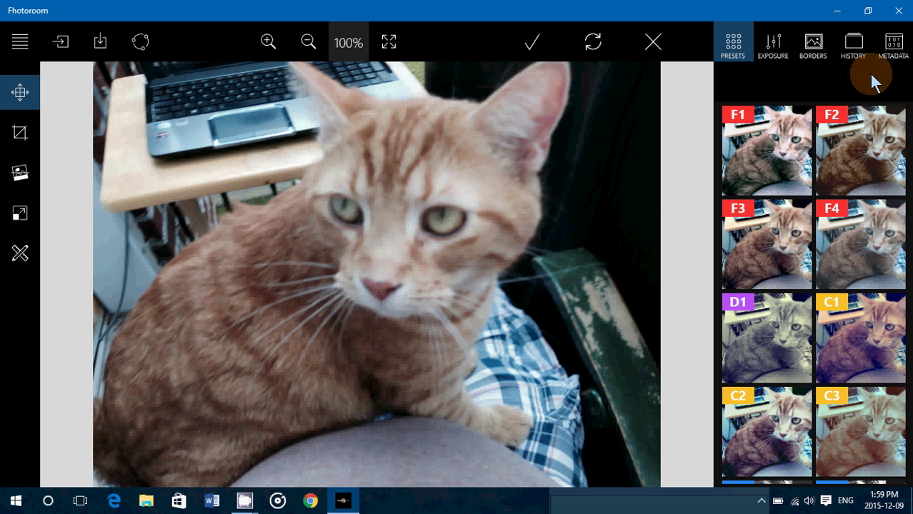
click(897, 47)
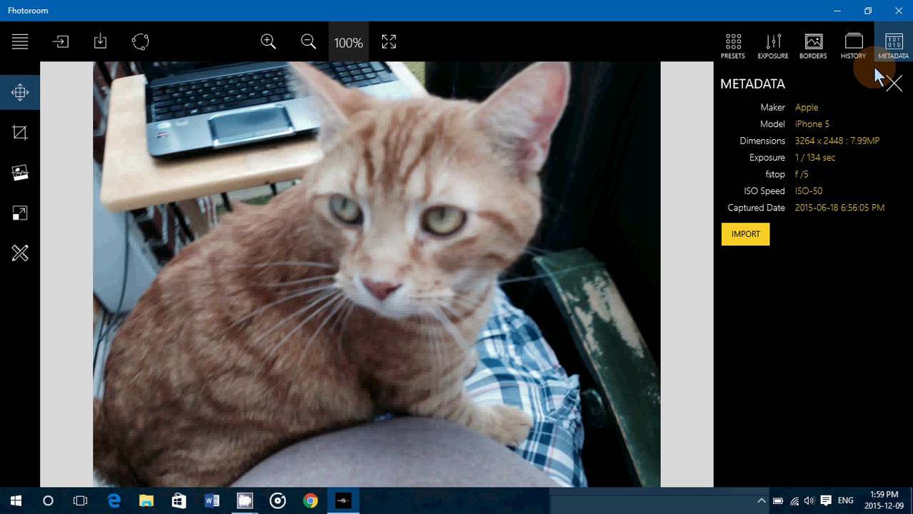
Close the metadata panel and restore the CamStudio window from the taskbar.
click(893, 85)
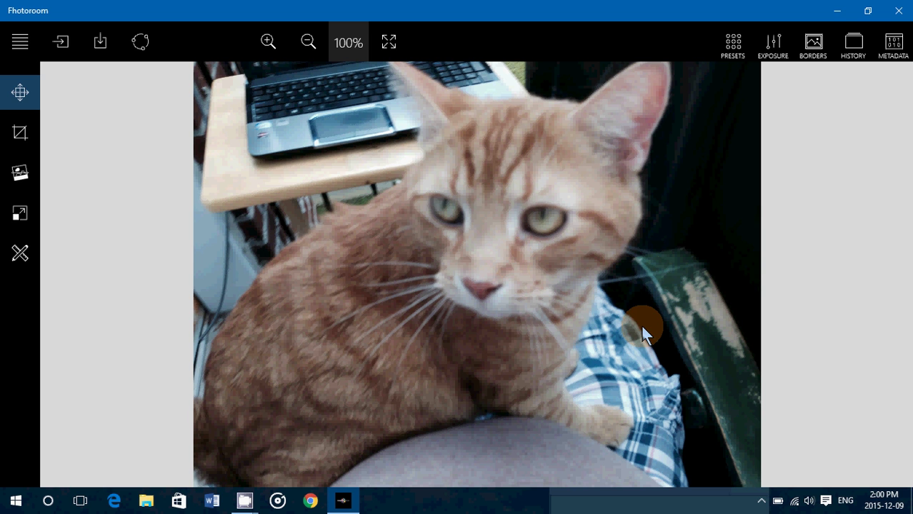
click(275, 502)
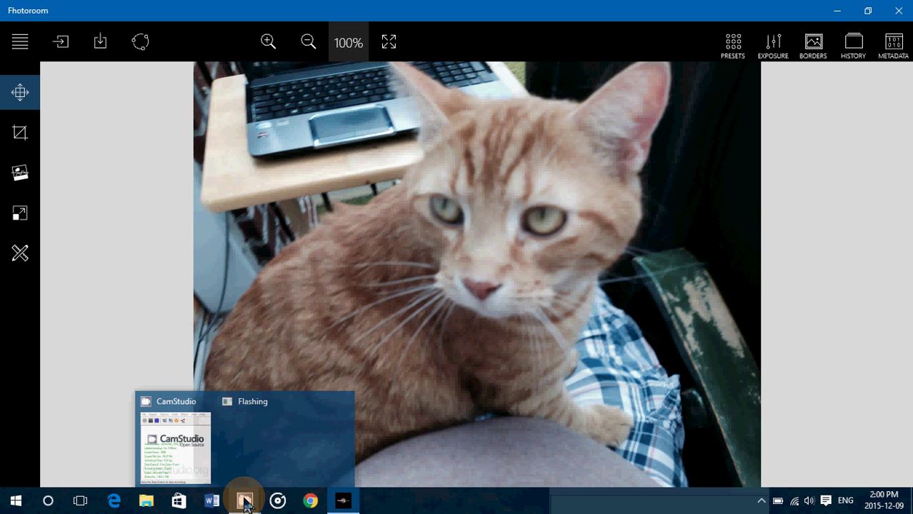
click(243, 500)
click(179, 453)
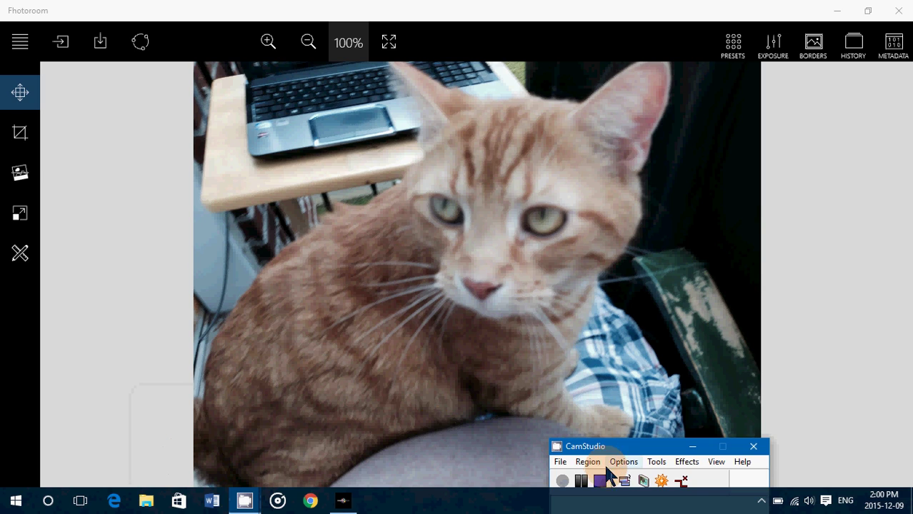